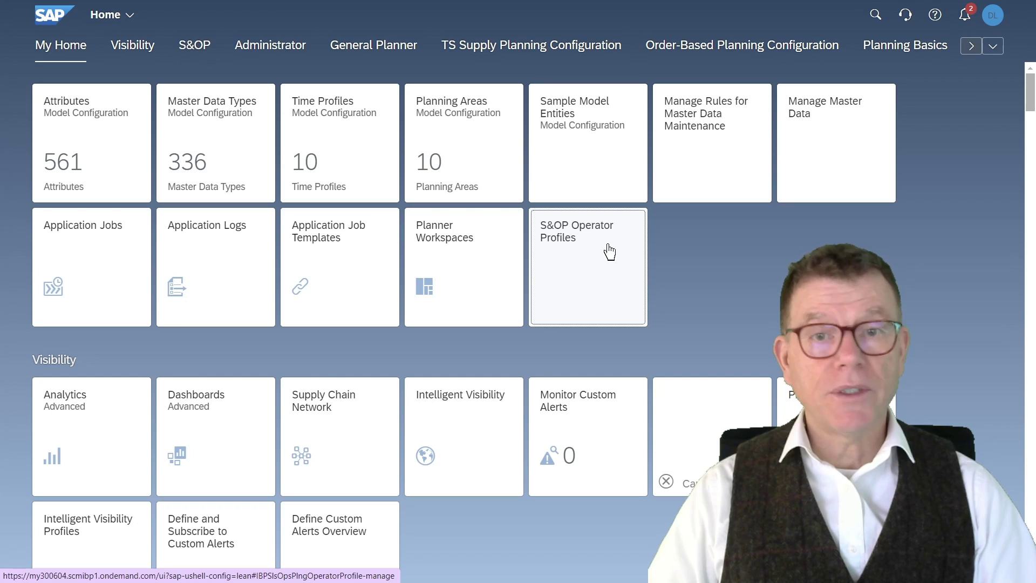
Step: Open S&OP operator profile 102_3 (BJ1_Optimizer Detailed Costs) in edit mode and review its form
click(609, 251)
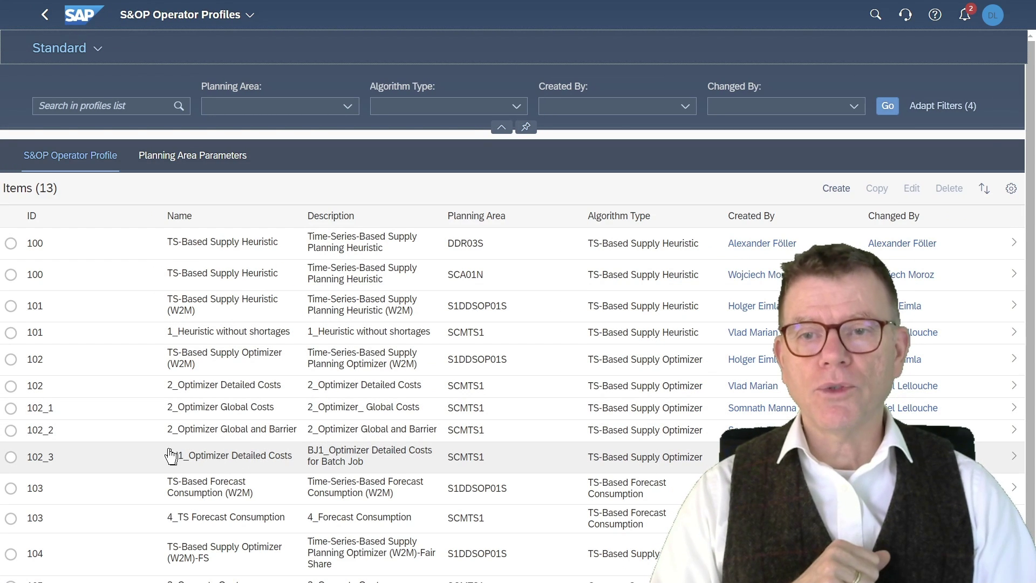
click(132, 465)
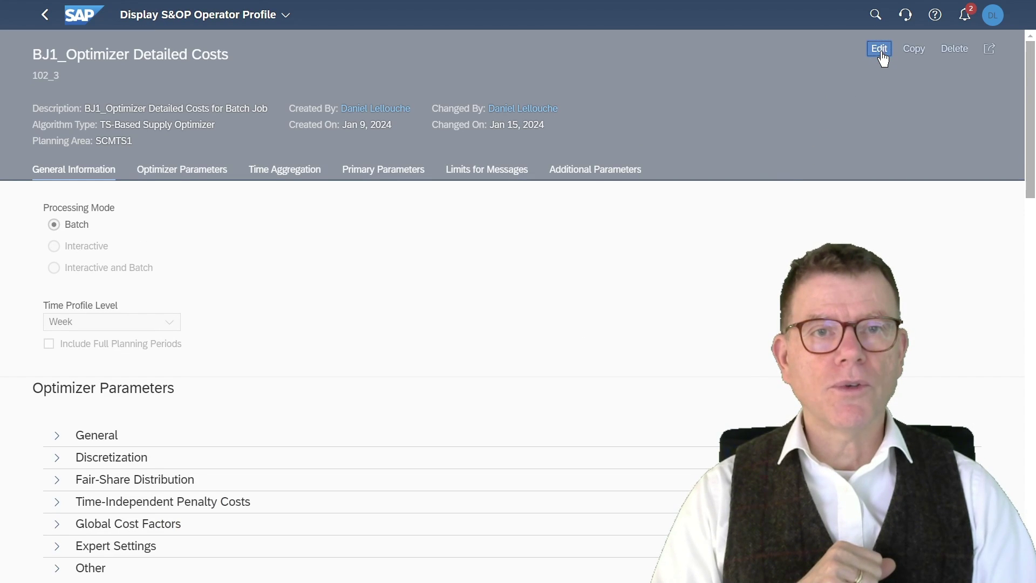
click(882, 54)
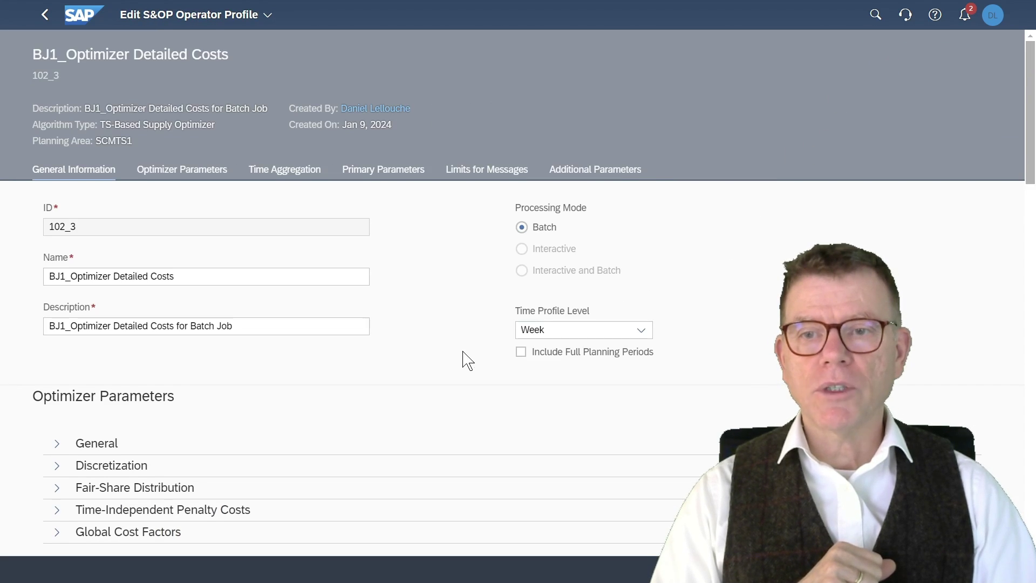
scroll(452, 373, down, 5)
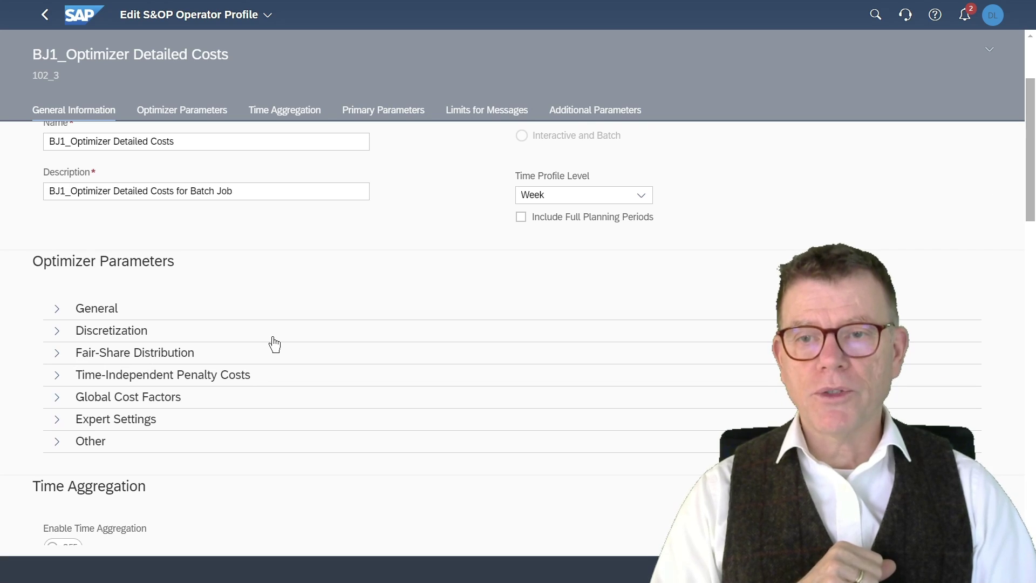
scroll(274, 344, down, 5)
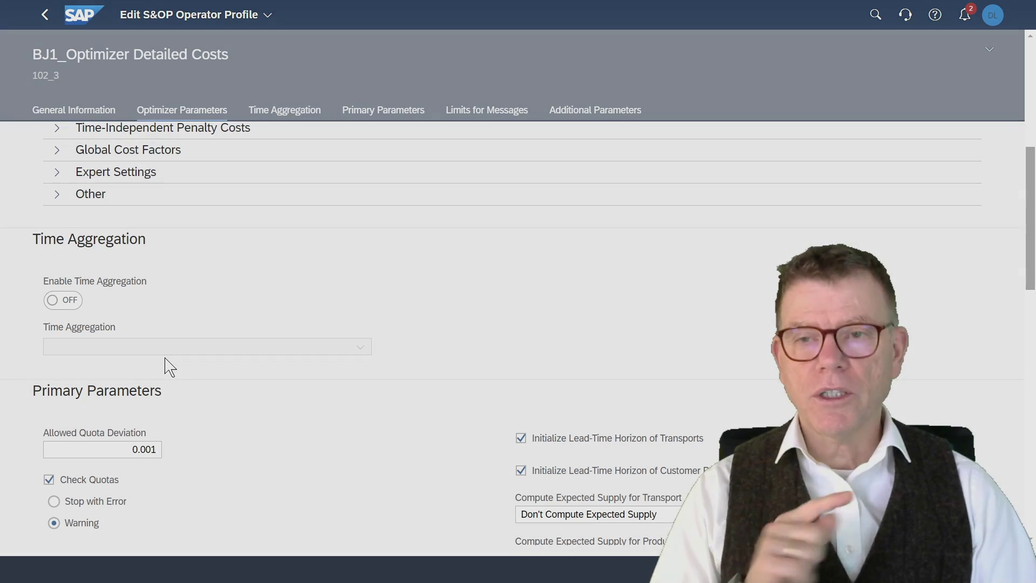
scroll(168, 367, down, 2)
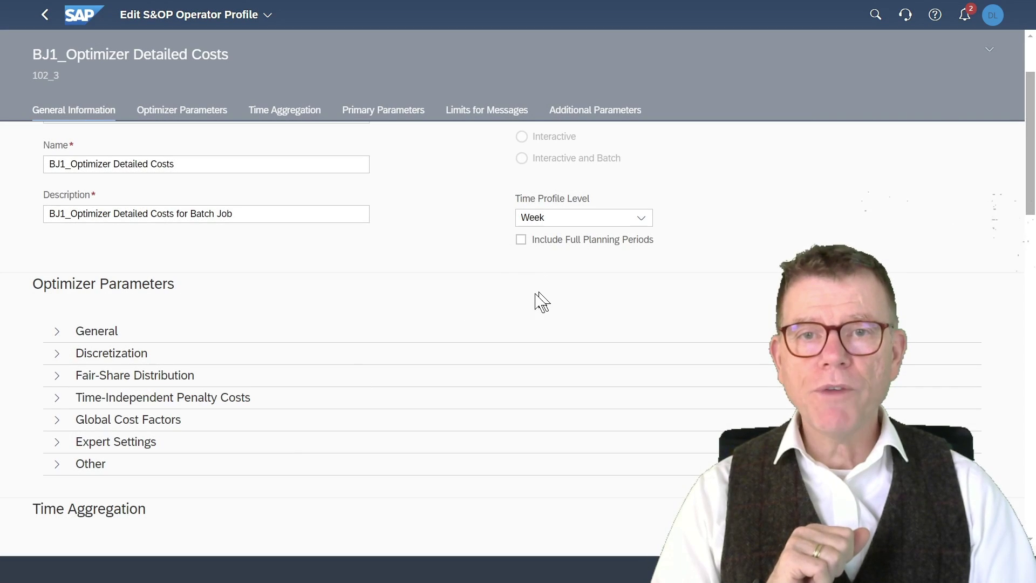
scroll(542, 291, up, 3)
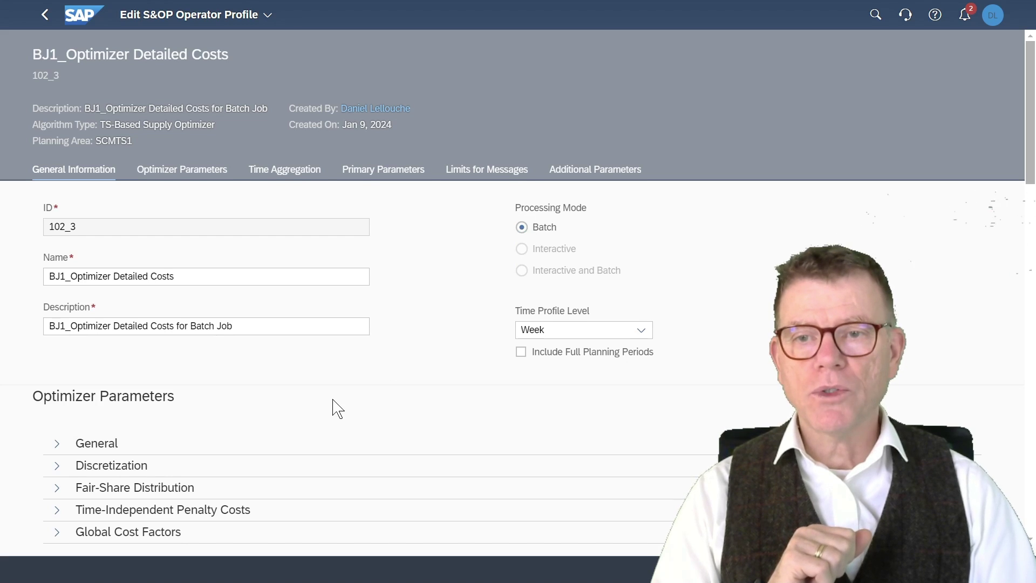
scroll(332, 377, down, 2)
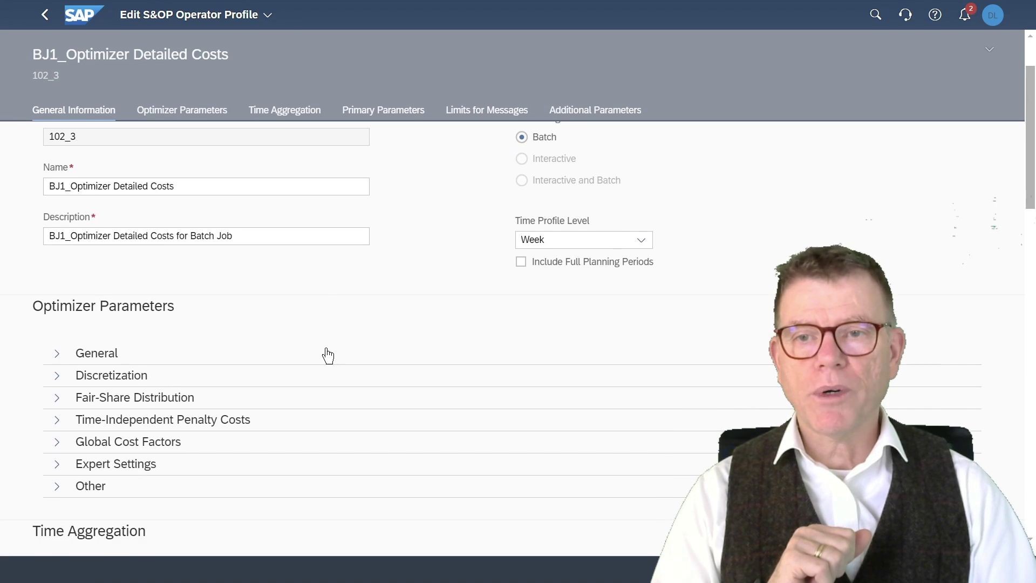
Step: Expand the General and Discretization optimizer parameters, showing the 180-second maximum runtime and Profit Maximization Mode
click(56, 357)
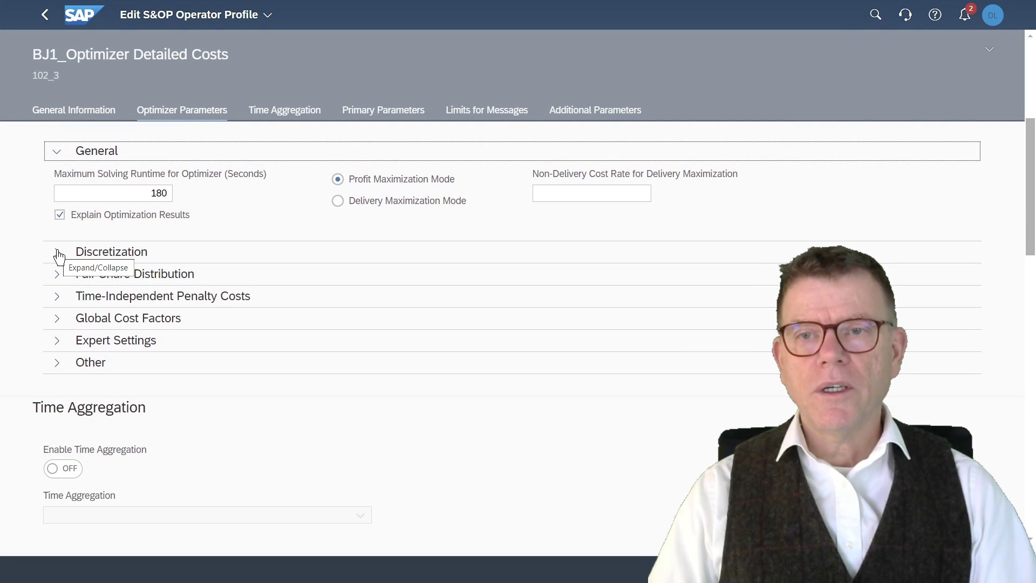
click(57, 253)
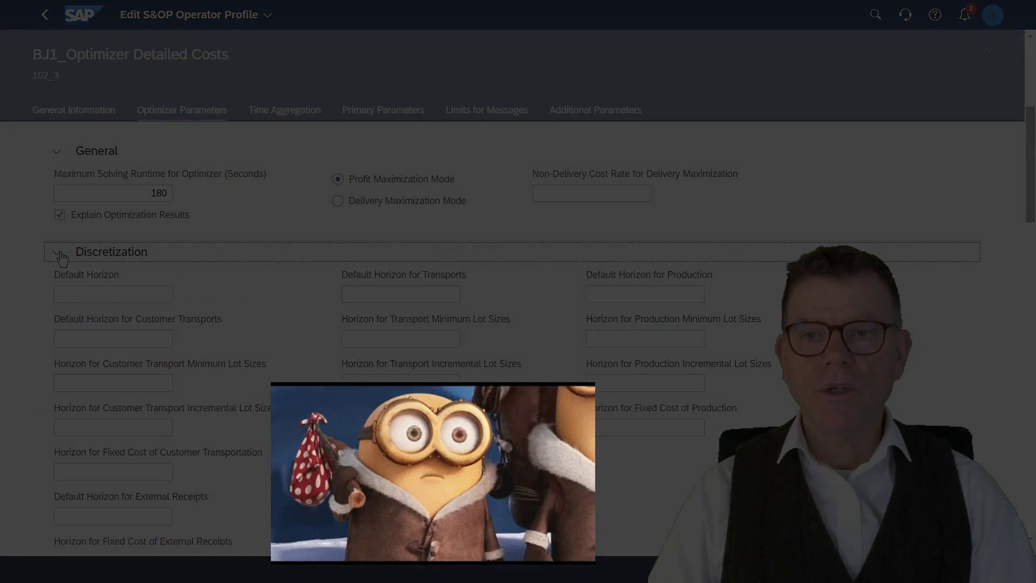
Step: Collapse Discretization and expand Fair-Share Distribution, which is on with all four segment counts at 0
click(61, 252)
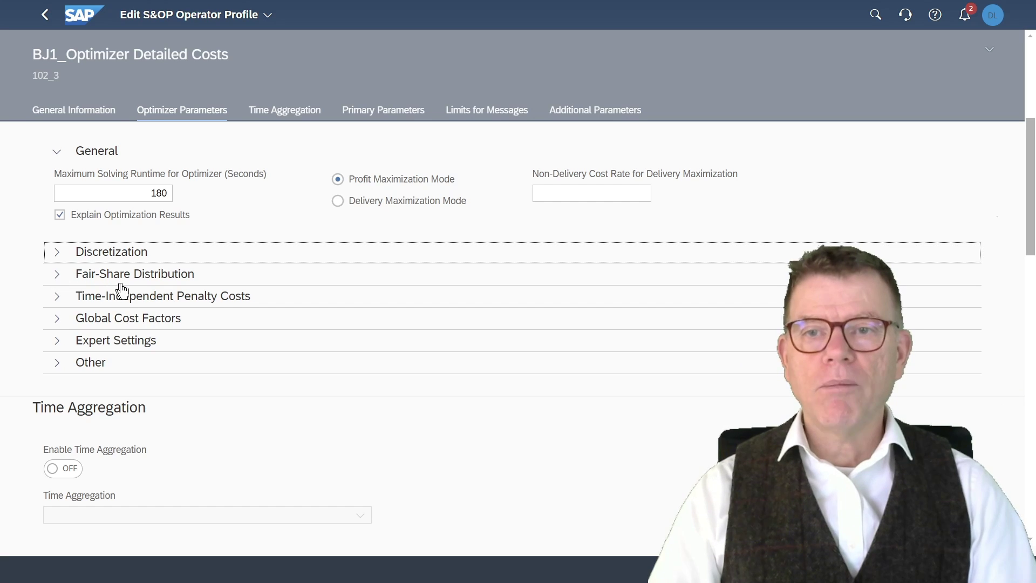
click(57, 280)
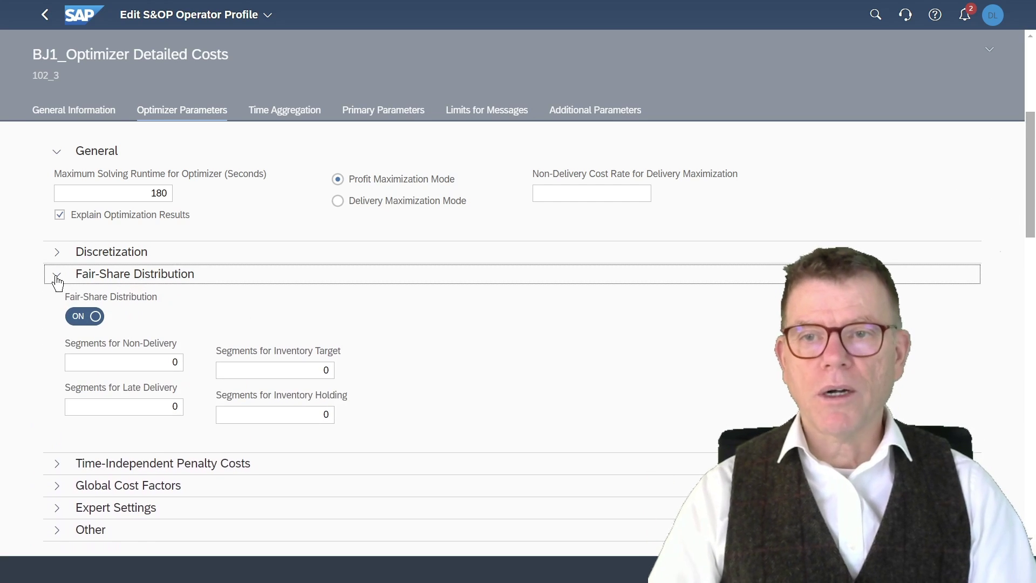
Step: Turn Use Penalty Costs off under Time-Independent Penalty Costs, then collapse that section
click(57, 280)
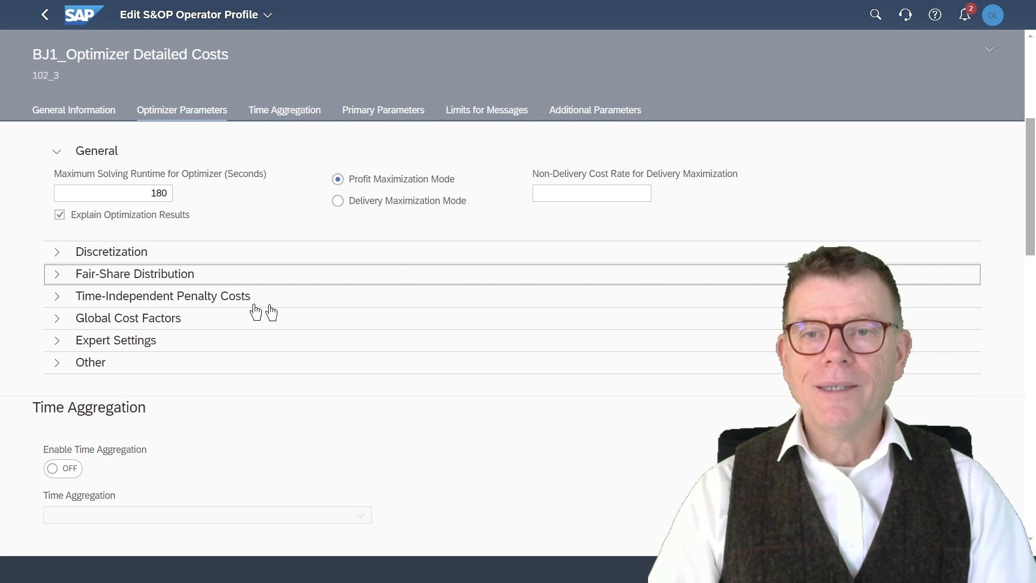
click(58, 297)
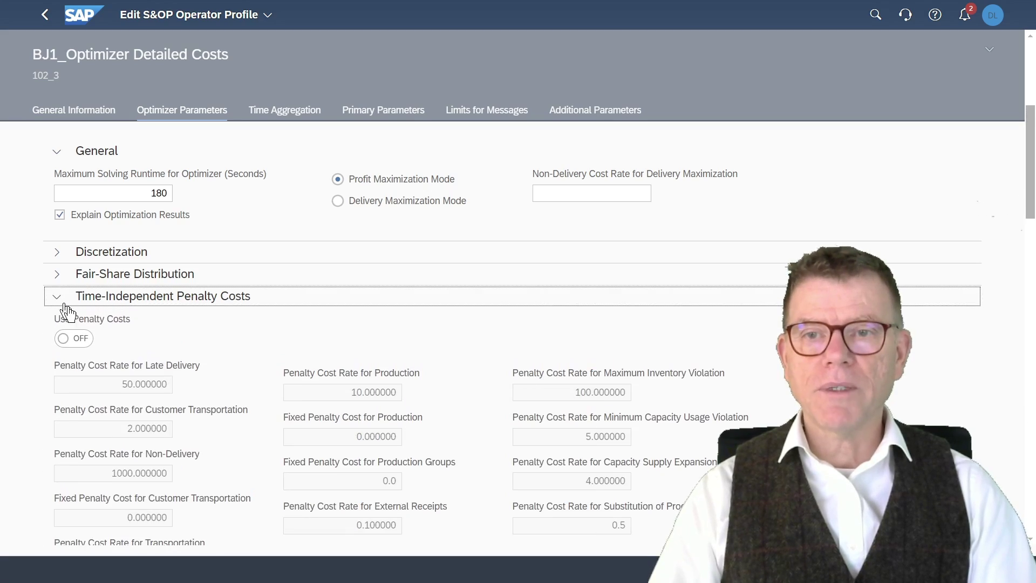
scroll(237, 356, down, 5)
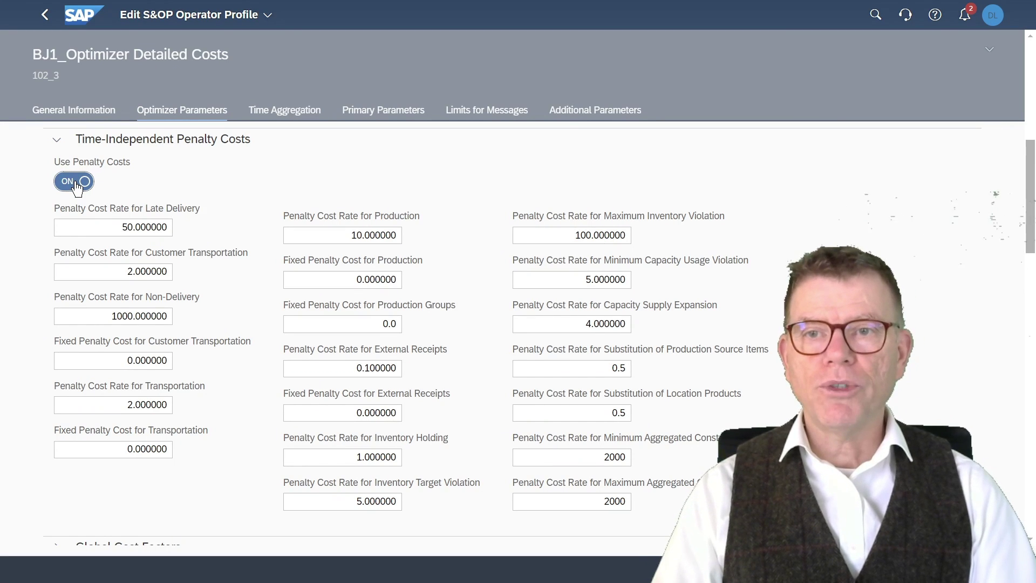
click(75, 184)
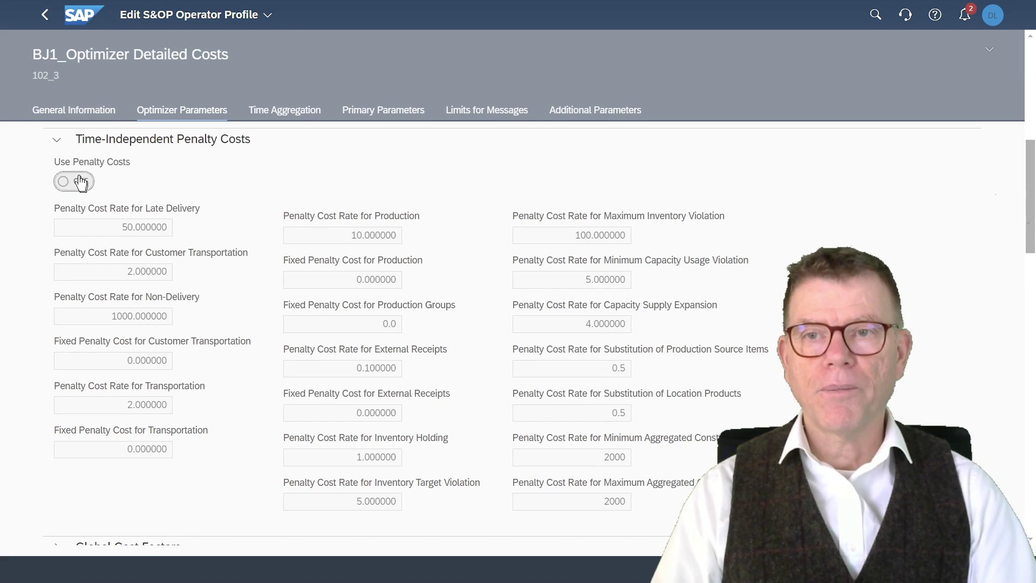
click(57, 141)
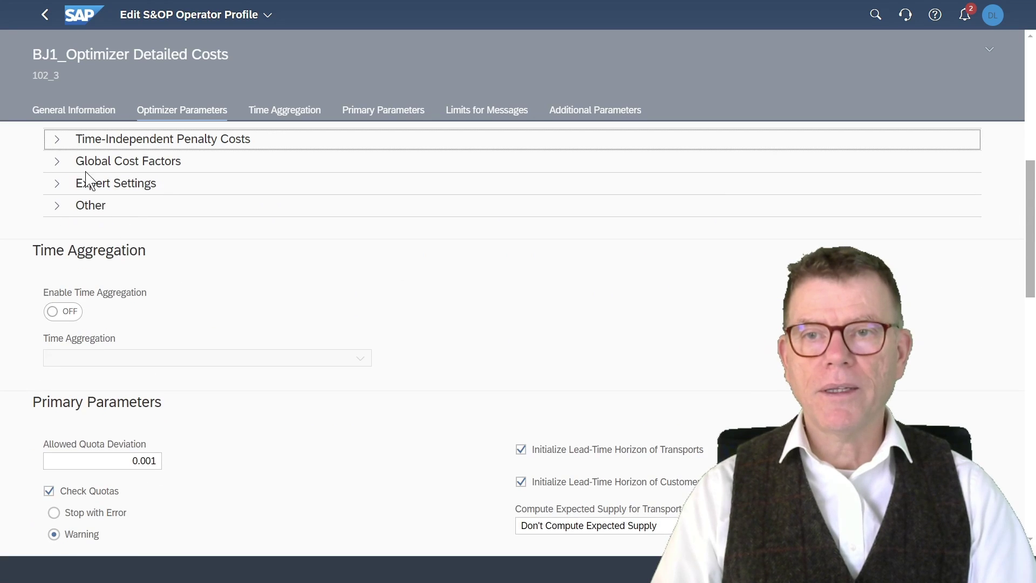
Step: Expand Global Cost Factors and focus the Inventory Holding Cost Rate, with all rates at 1.000000
click(59, 163)
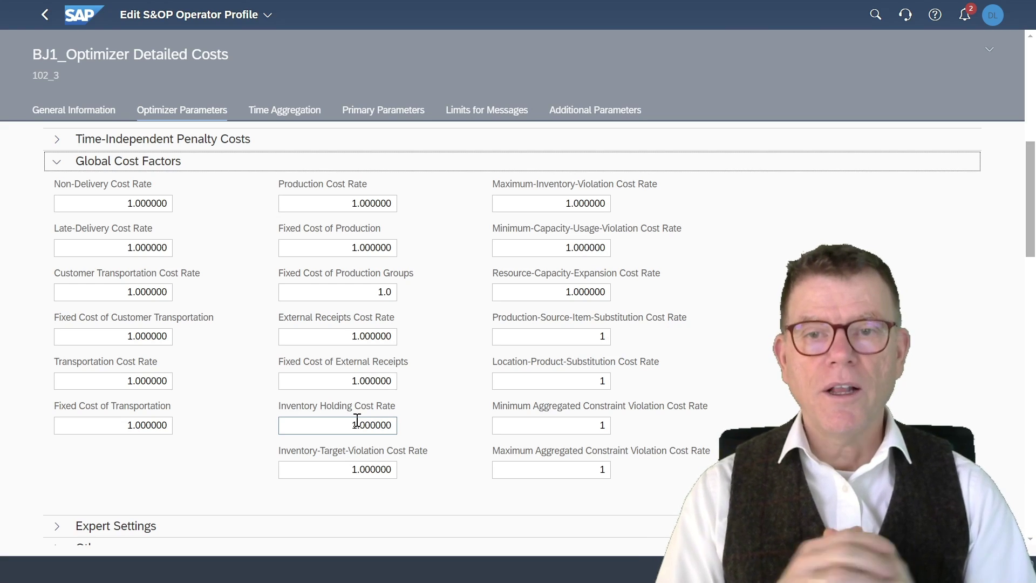
click(357, 421)
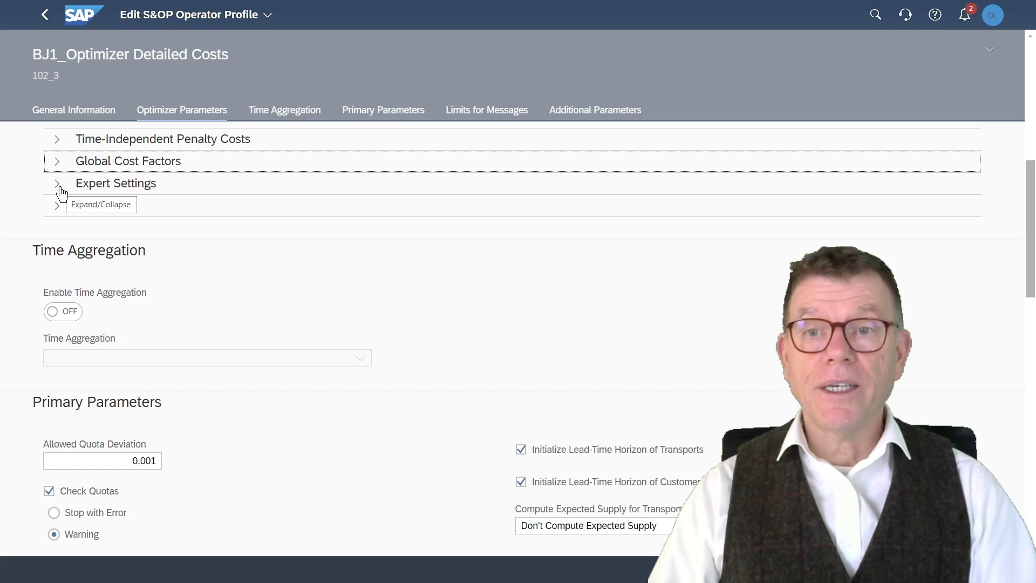
Step: Expand Expert Settings: finite heuristic start solution on, pre-optimization and decomposition off
click(60, 188)
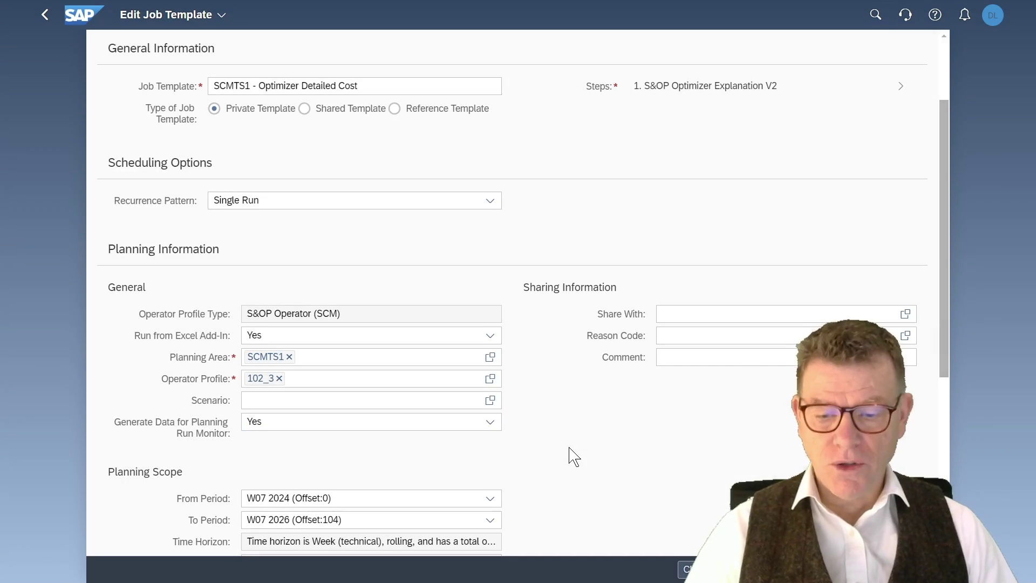
Step: Go back to Application Jobs filtered on 'optimiz', listing the four SCMTS1 optimizer jobs
click(342, 378)
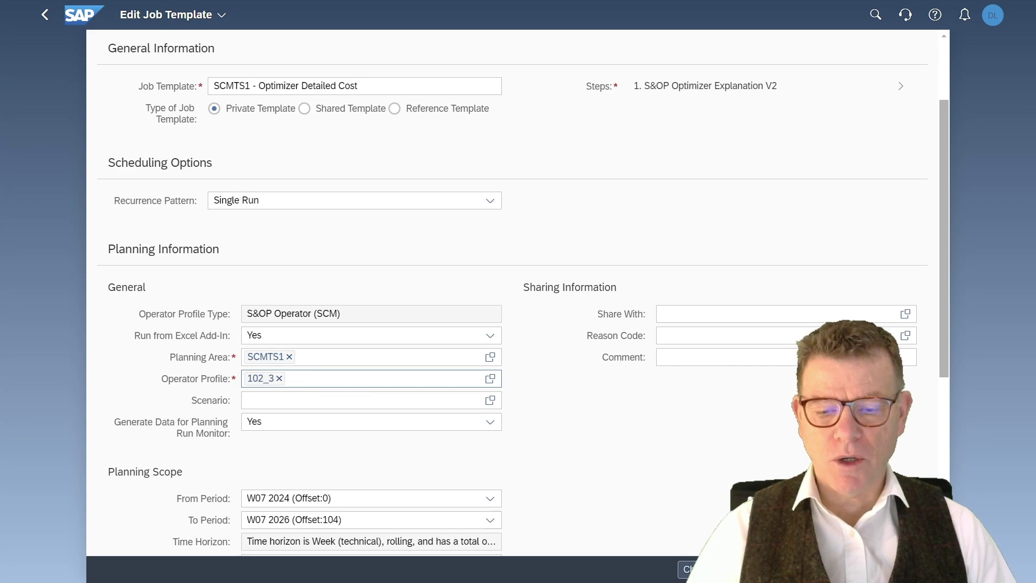
scroll(330, 380, down, 6)
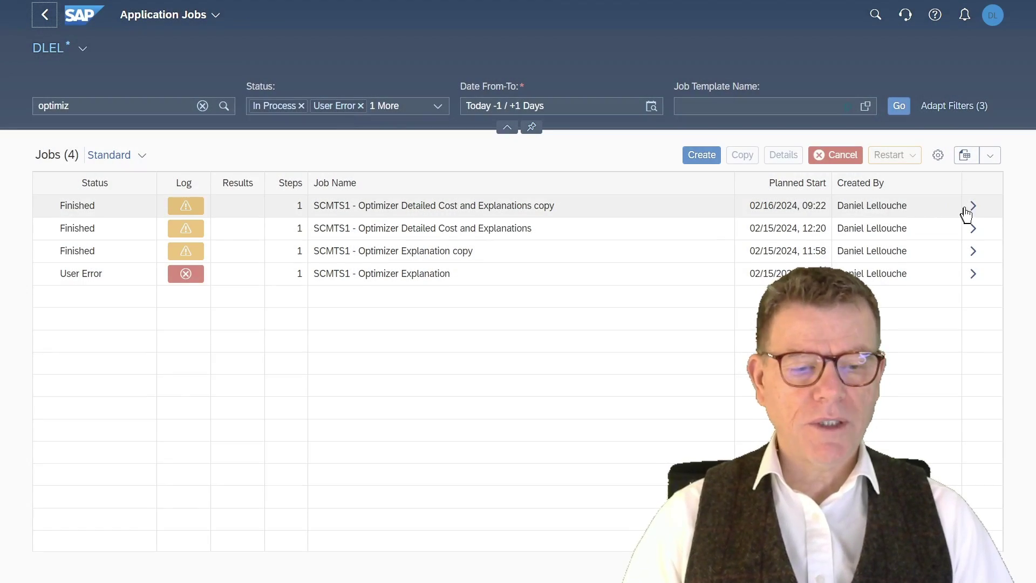
Step: Open Job Details for the finished Detailed Cost and Explanations copy job and scroll to Steps
click(972, 205)
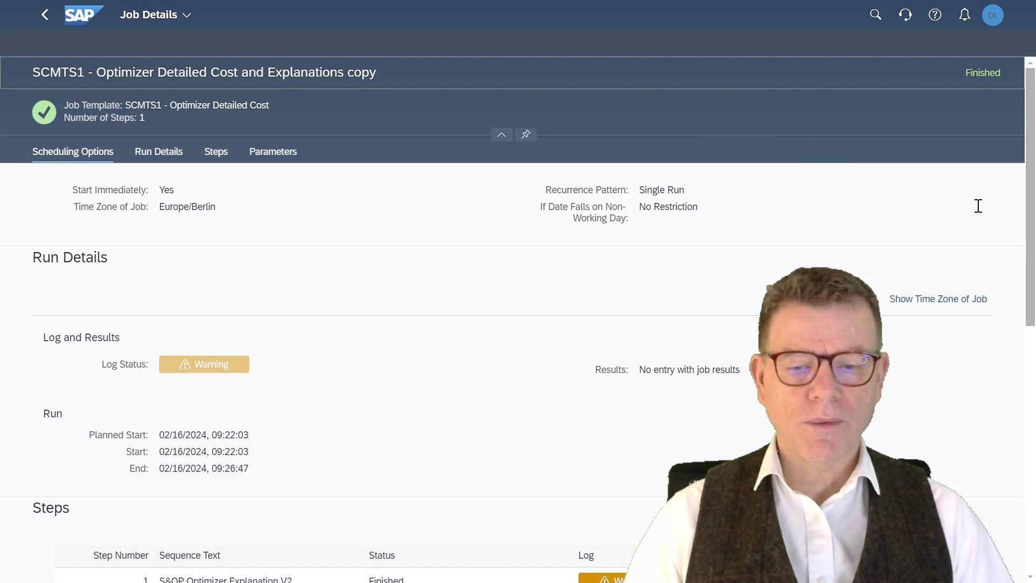
scroll(505, 345, down, 2)
scroll(492, 319, down, 3)
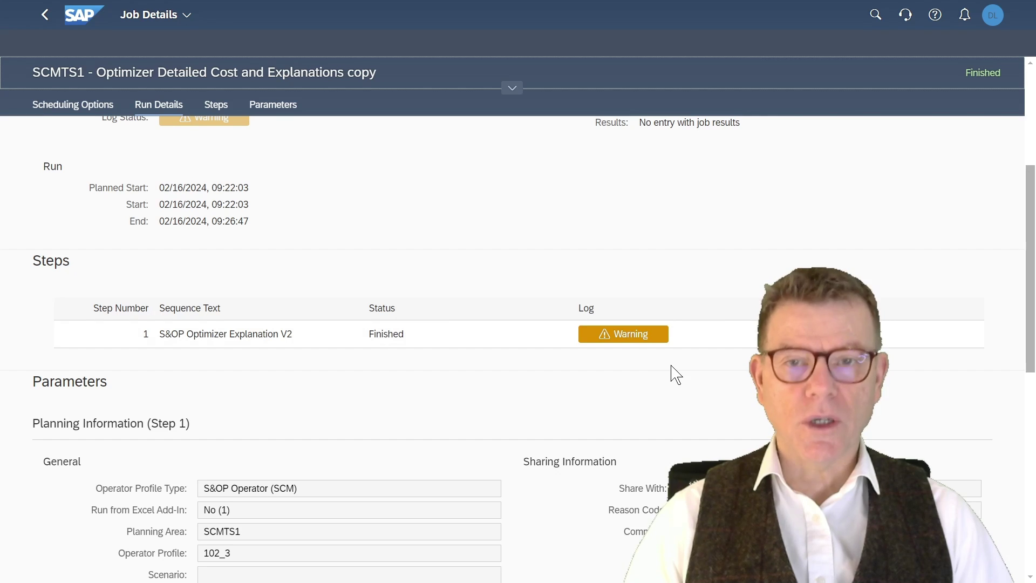
Step: Open step 1's Warning application log and scroll through its 11 log items
click(624, 336)
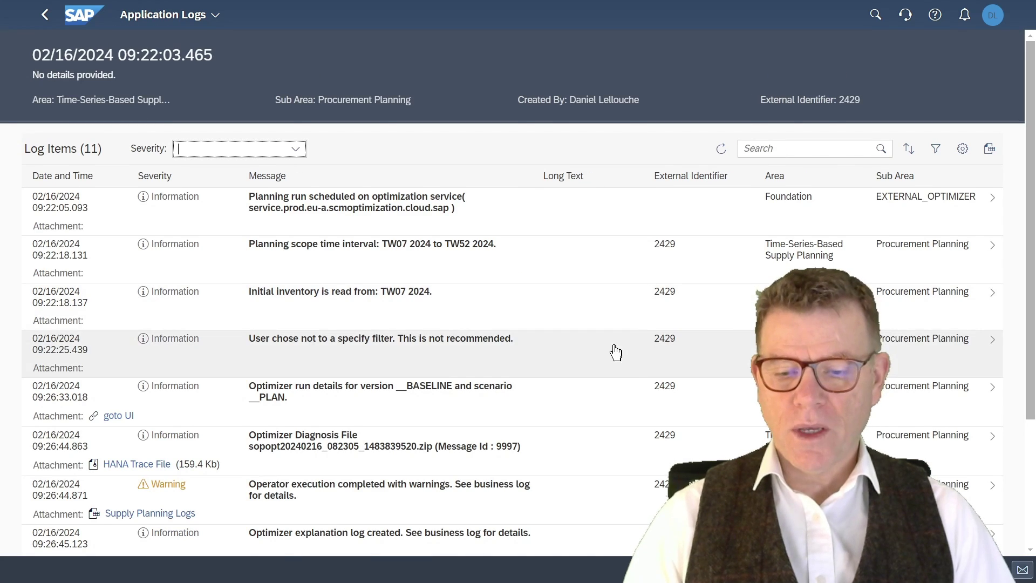
scroll(621, 340, down, 5)
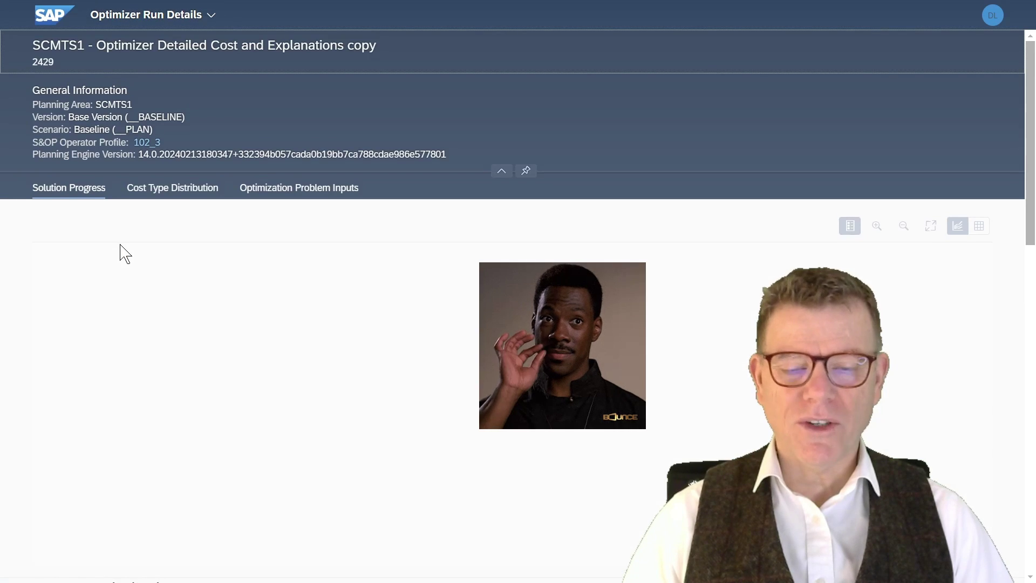
scroll(441, 335, down, 2)
scroll(444, 342, down, 6)
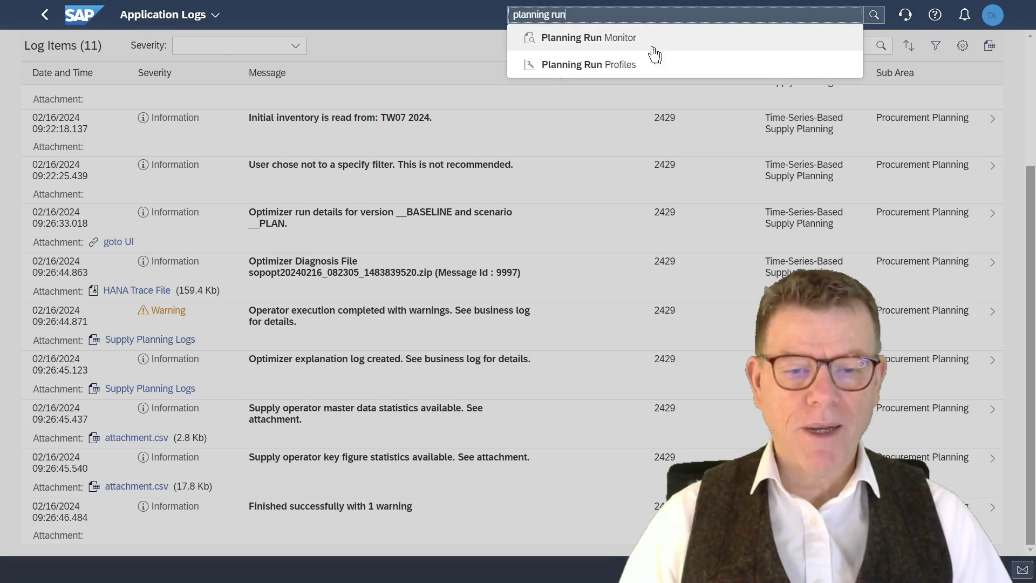
Step: Open the Planning Run Monitor for the copy job and switch Planning Engine Data from Input to Output
click(631, 42)
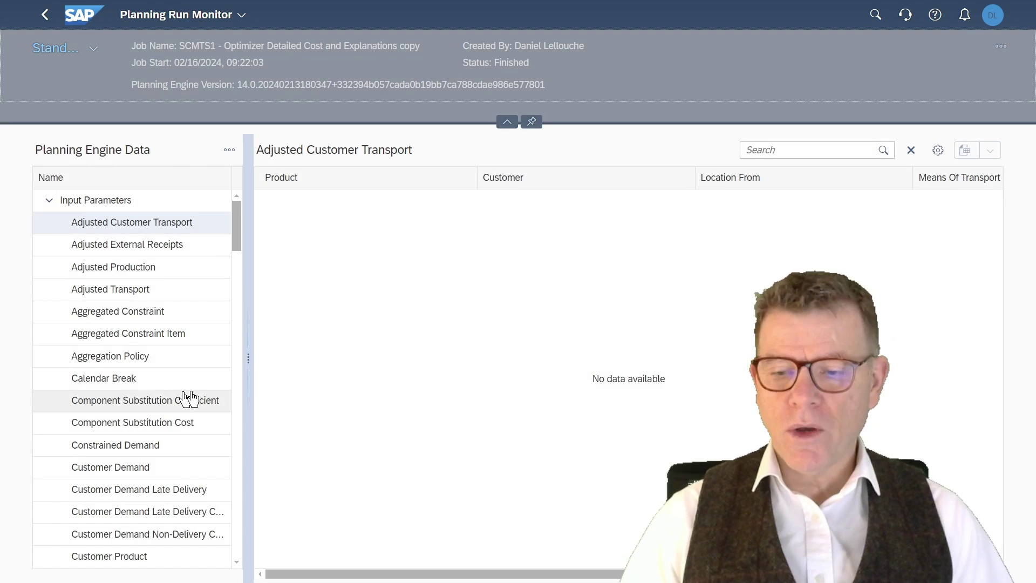
click(227, 152)
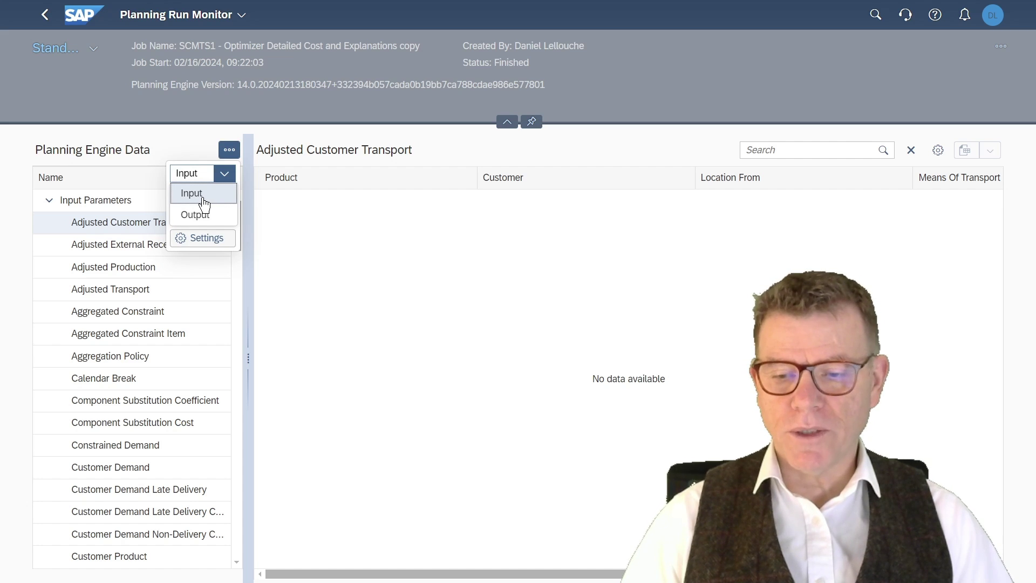
click(144, 177)
click(228, 149)
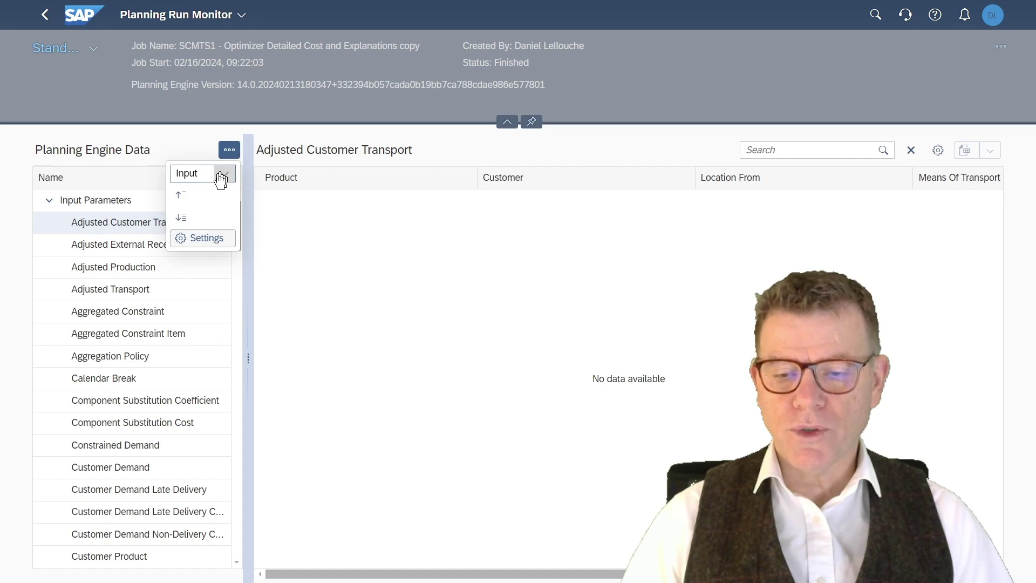
click(204, 176)
click(195, 213)
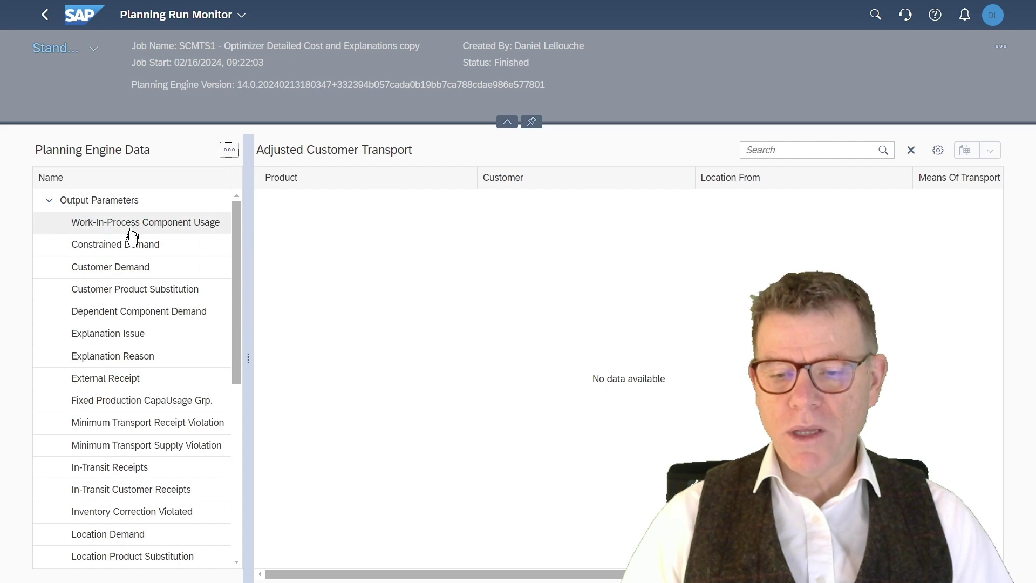
Step: Scroll through the output parameter tables, noting Adjusted Customer Transport has no data
scroll(123, 510, down, 2)
scroll(124, 507, down, 5)
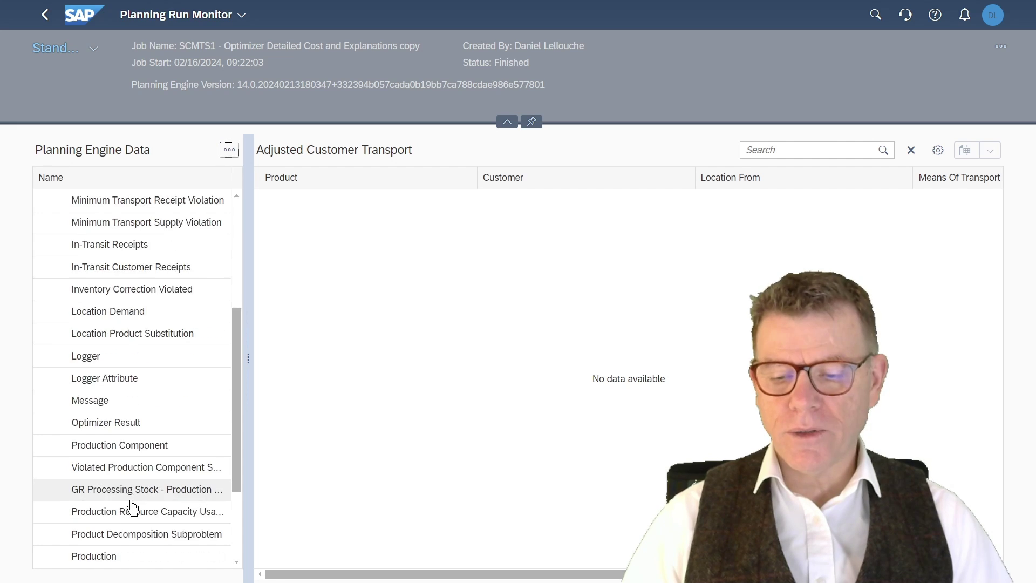
scroll(138, 505, up, 7)
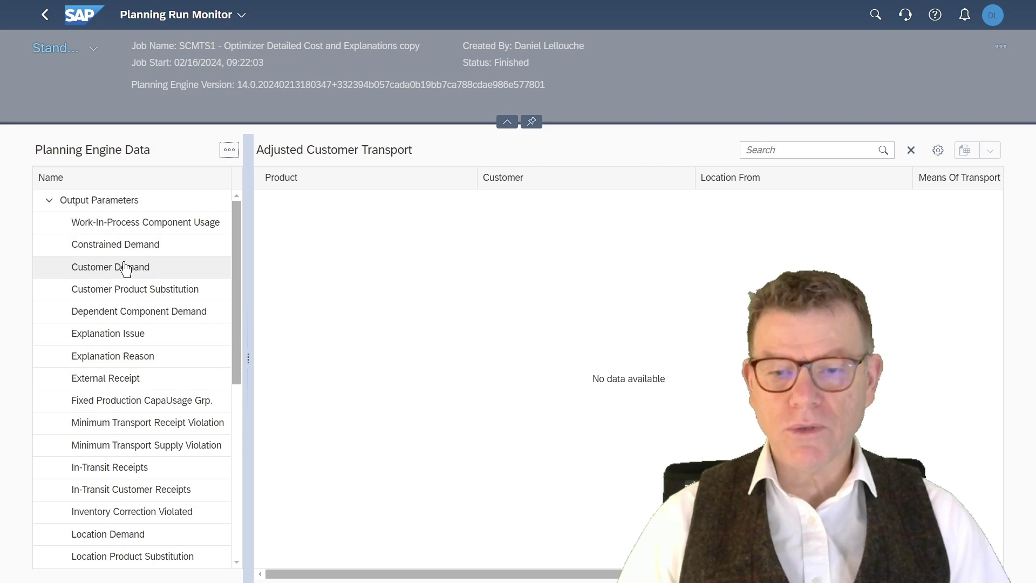
scroll(123, 270, down, 2)
scroll(123, 278, down, 5)
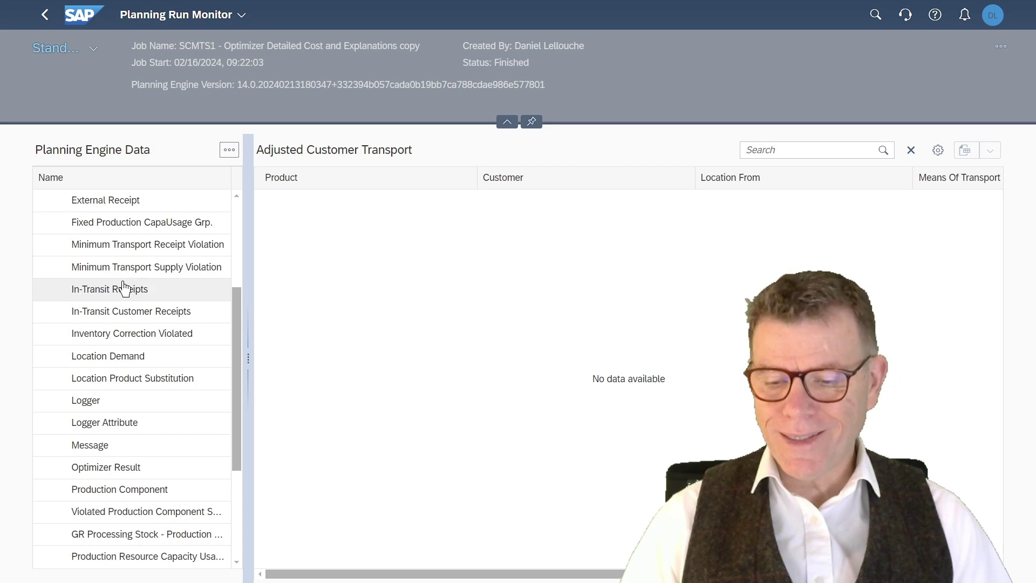
scroll(124, 288, down, 1)
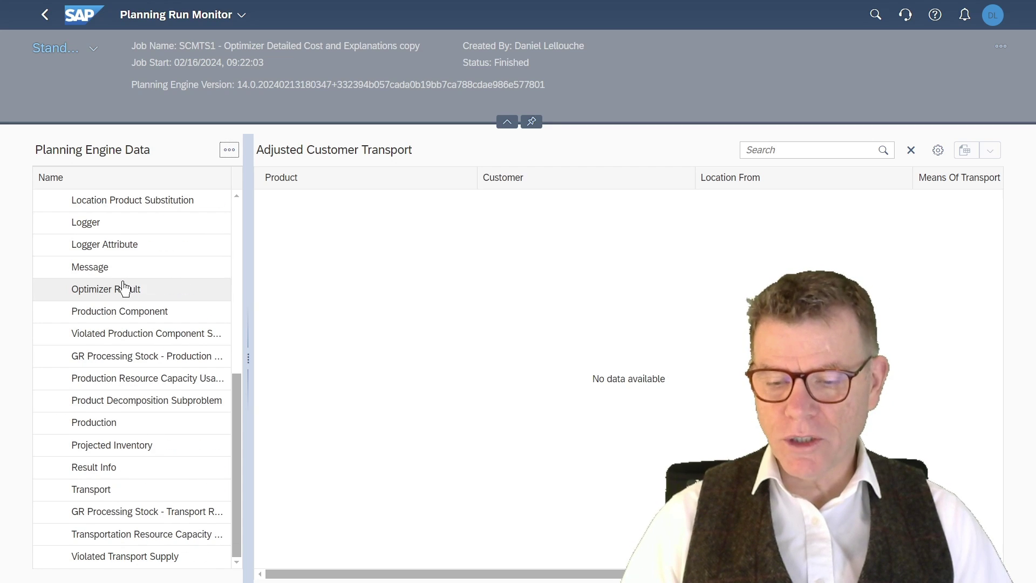
Step: Show the Production, Optimizer Result, Result Info and Violated Transport Supply tables in turn
click(96, 428)
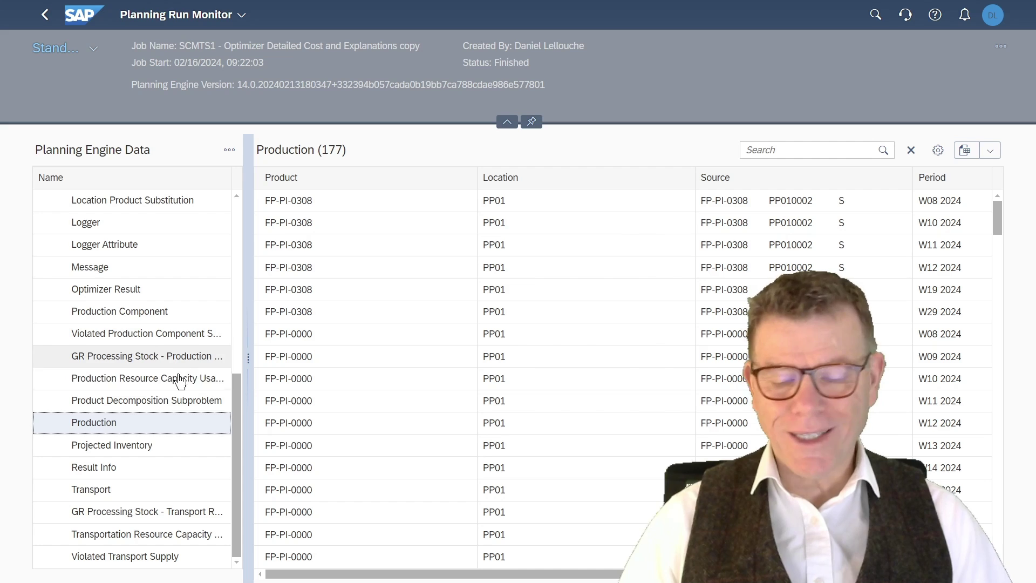
click(136, 290)
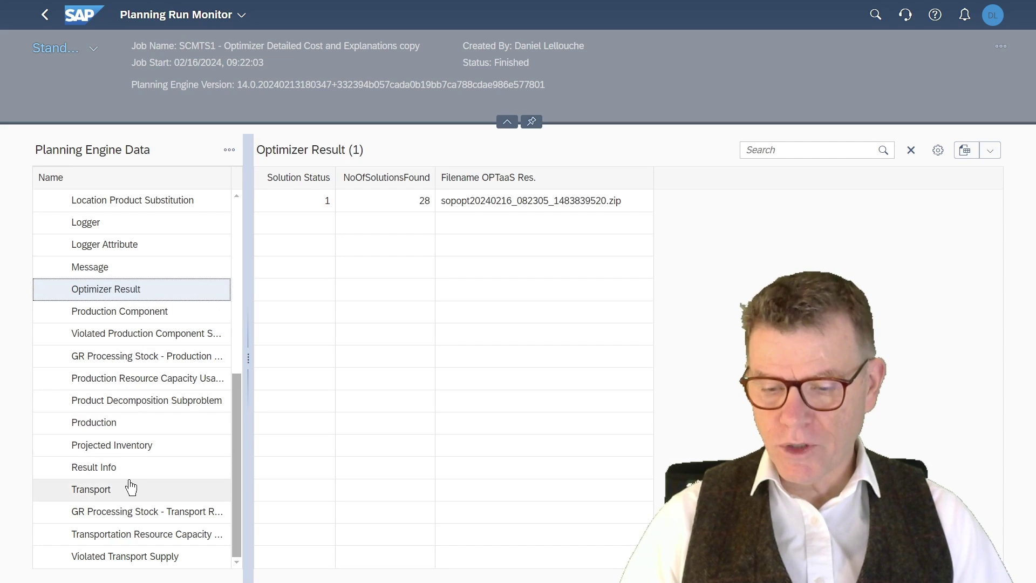
click(109, 471)
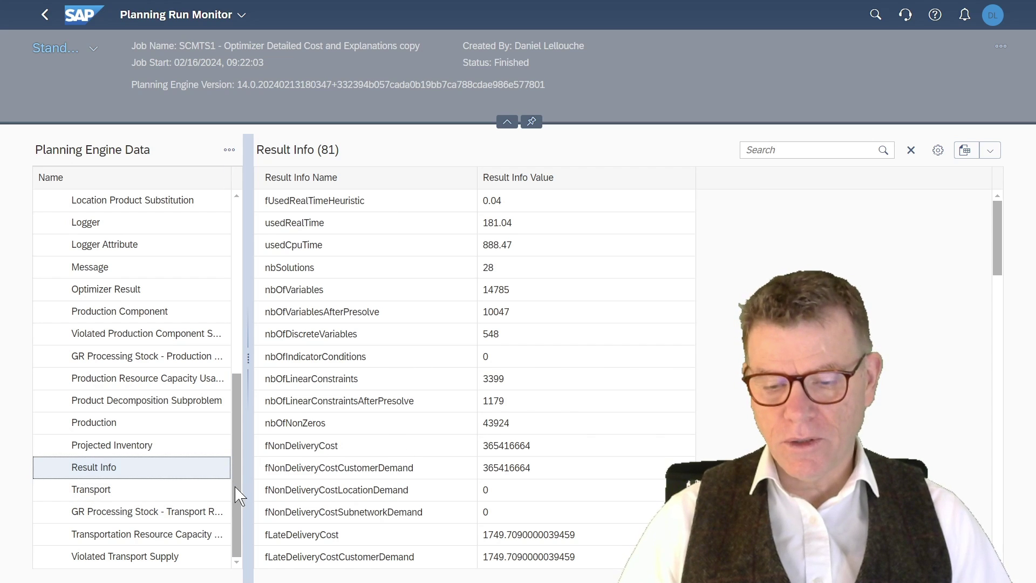
click(144, 556)
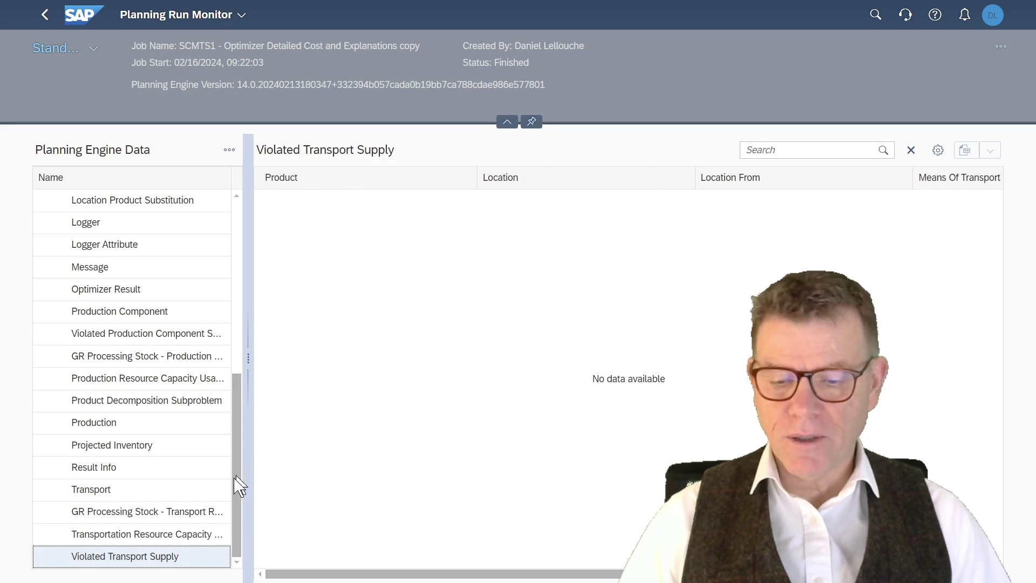
drag(235, 463, 229, 276)
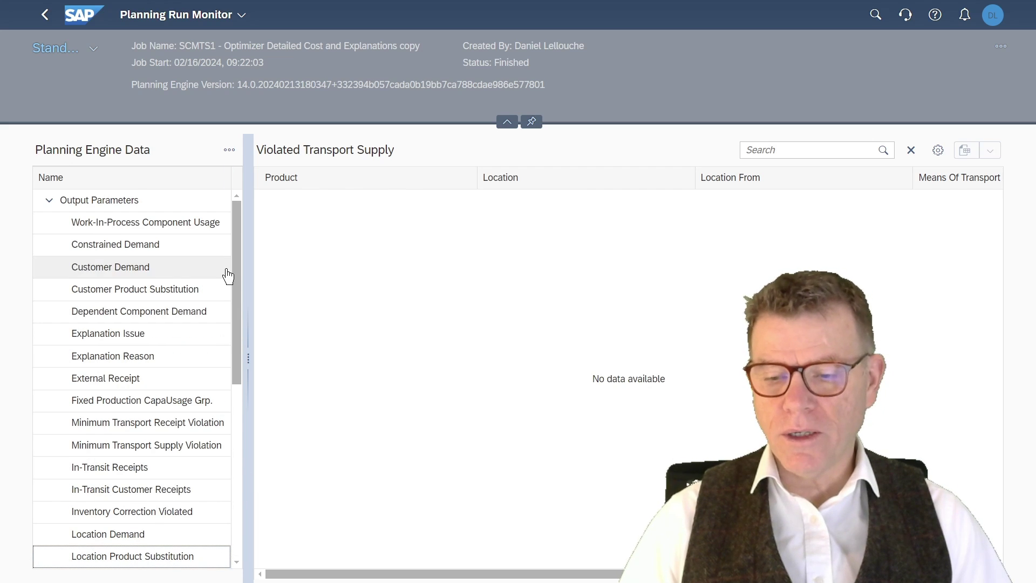
Step: Select Customer Demand in the Planning Engine Data list to load its output table
click(140, 270)
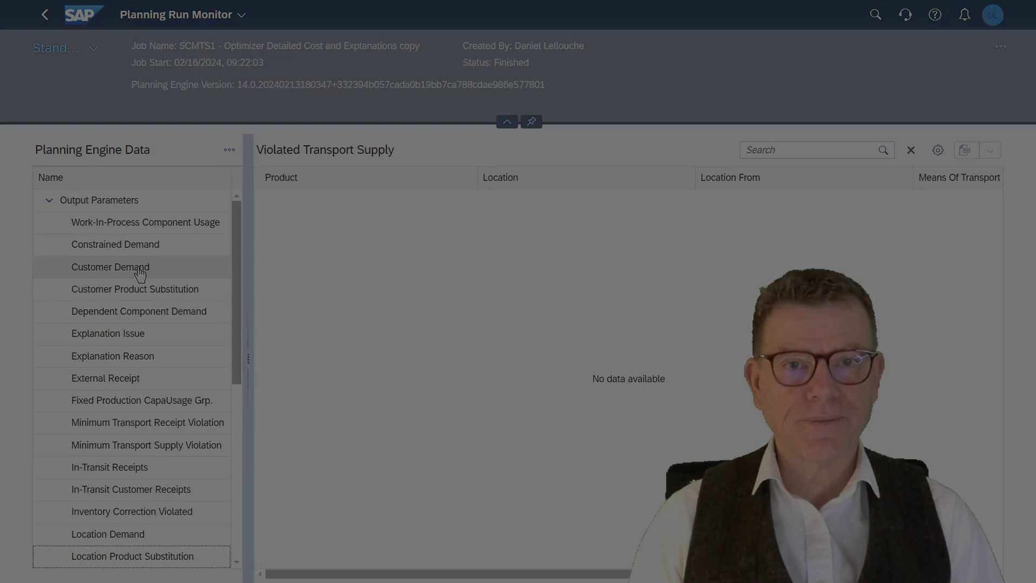